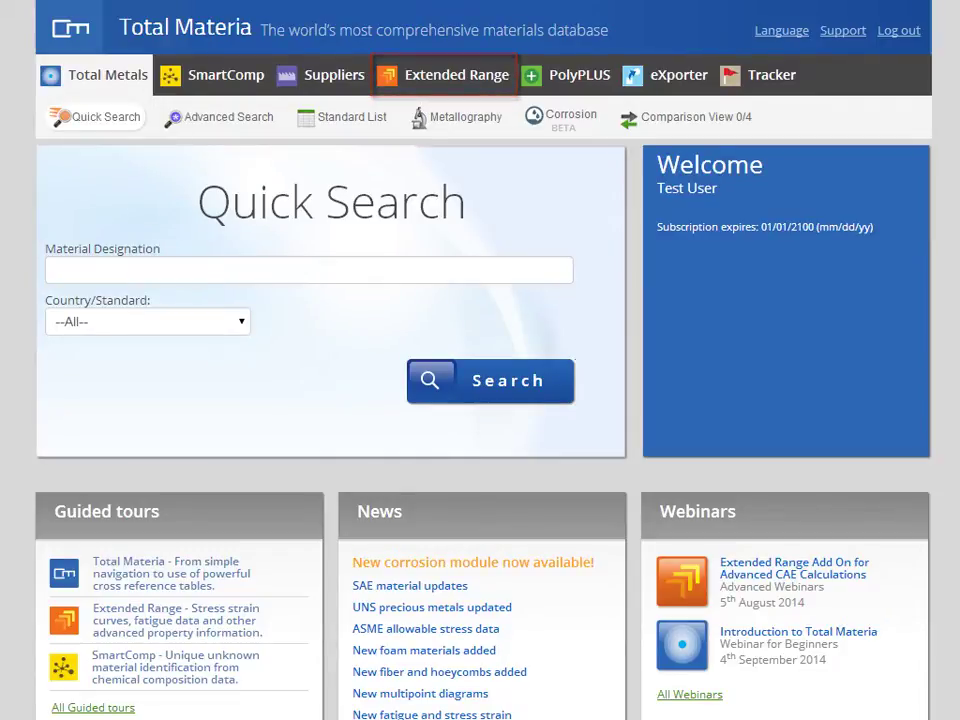
# Search the material designation 17-7PH and open the USA / SAE 17-7PH result.
pyautogui.click(69, 271)
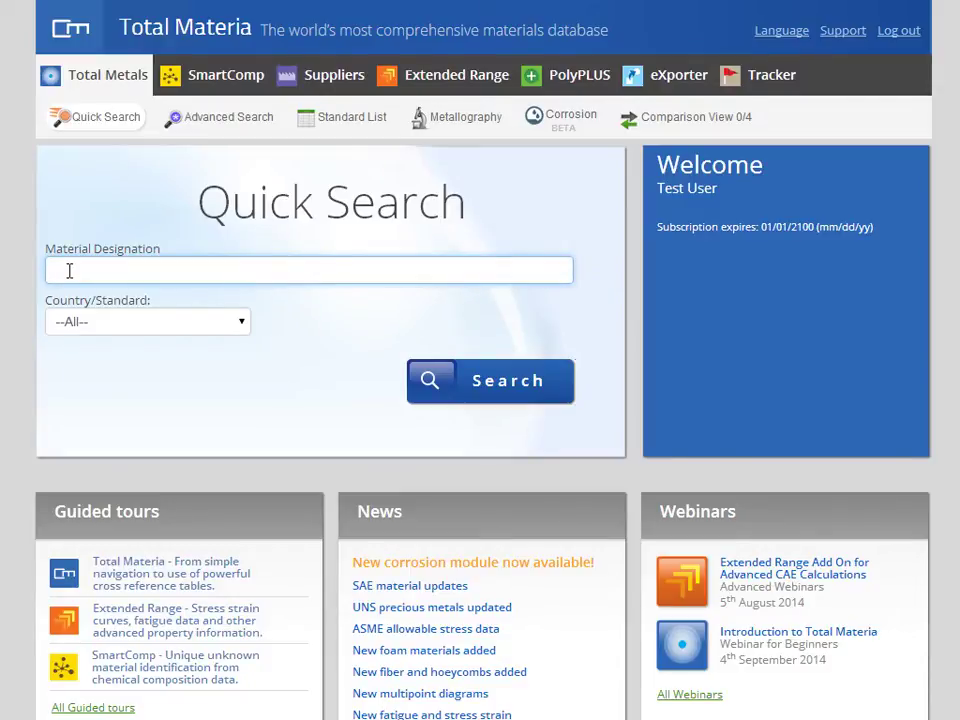
pyautogui.write('17-7PH')
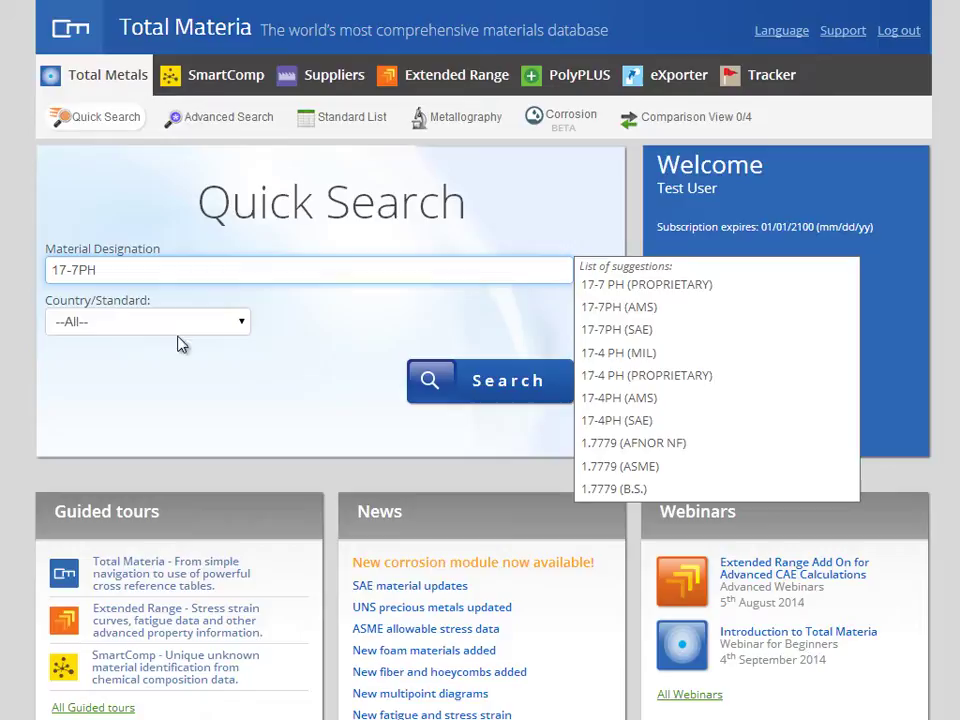
pyautogui.click(445, 381)
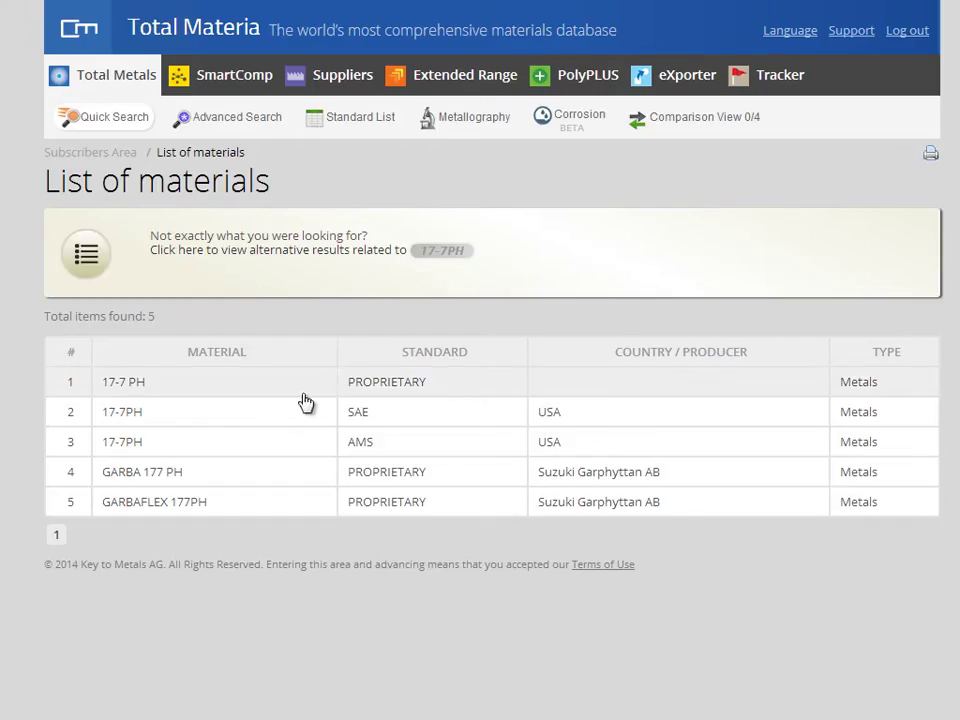
pyautogui.click(116, 410)
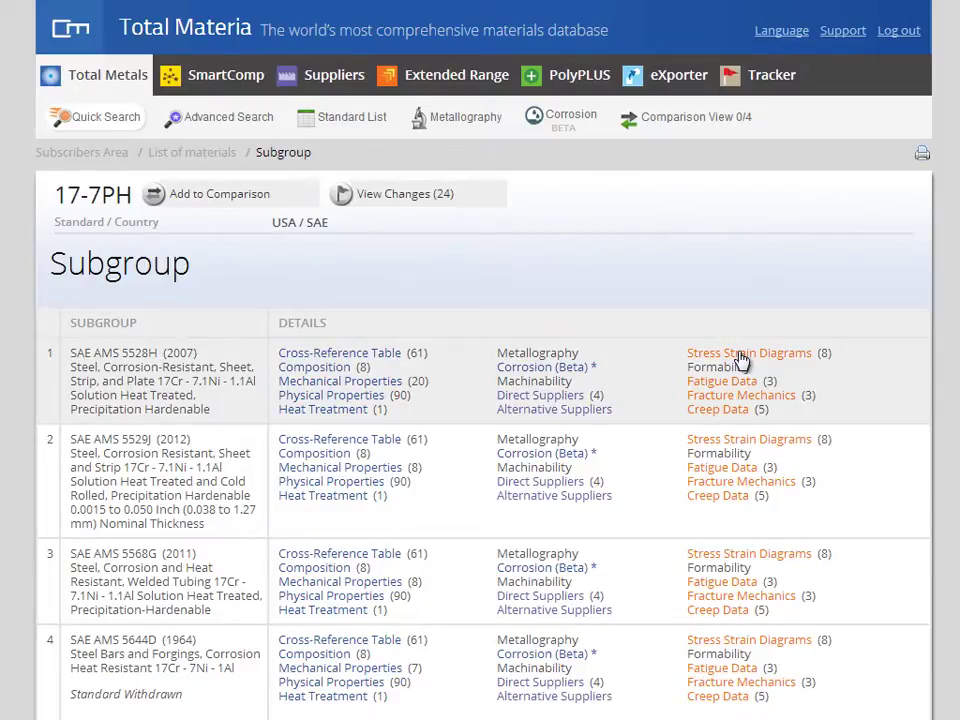
# Open AMS 5528H stress-strain diagrams, view the engineering curves, then return to true curves.
pyautogui.click(741, 355)
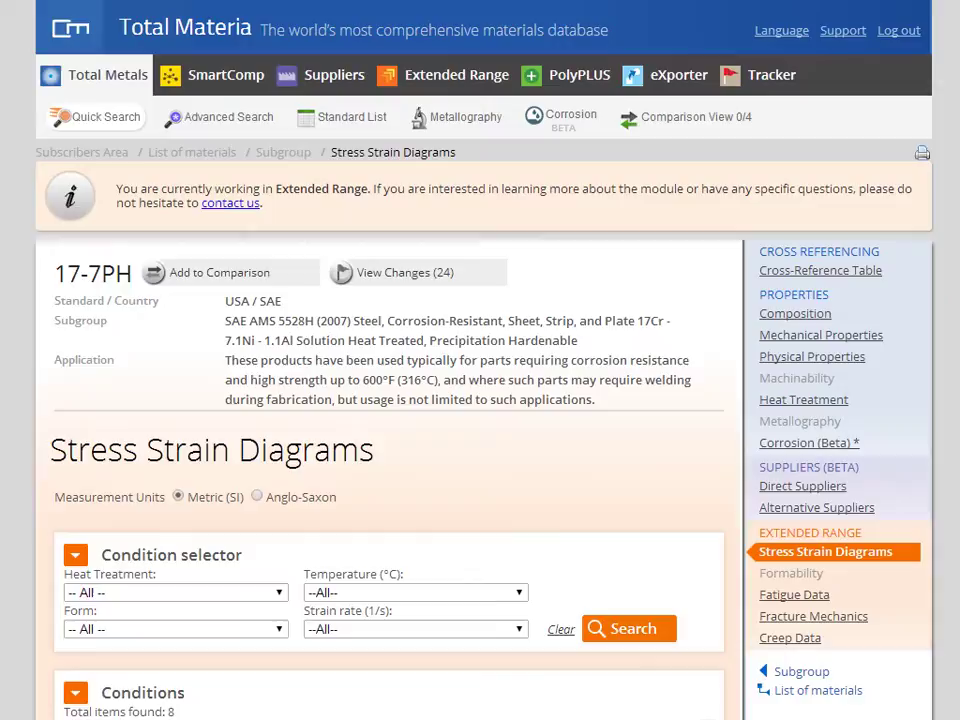
pyautogui.scroll(-5, 390, 450)
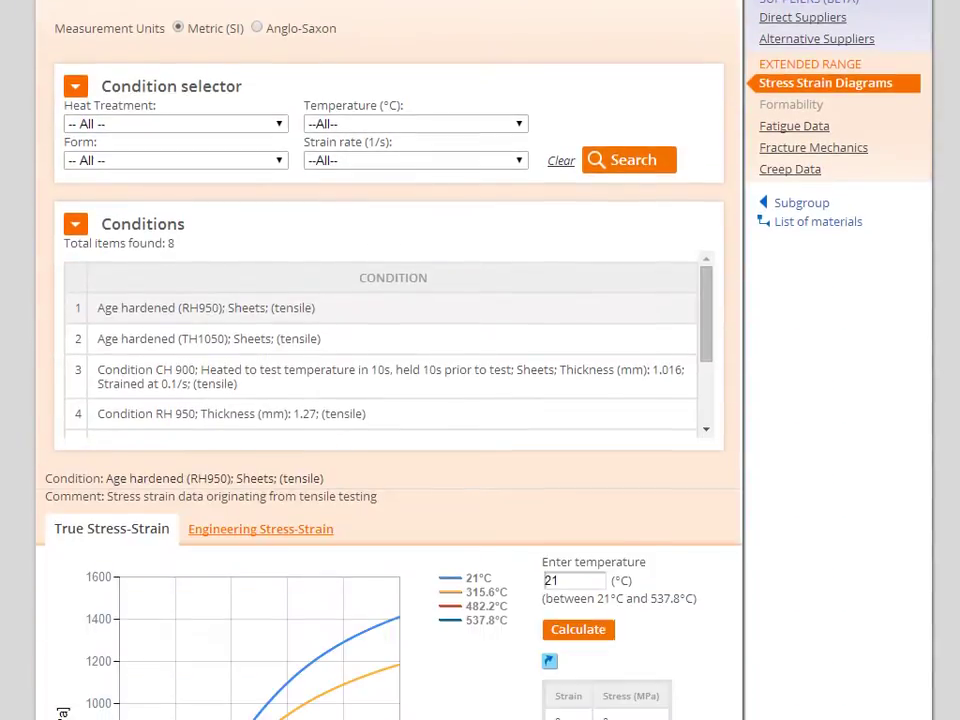
pyautogui.scroll(-2, 390, 400)
pyautogui.scroll(-2, 246, 450)
pyautogui.click(243, 352)
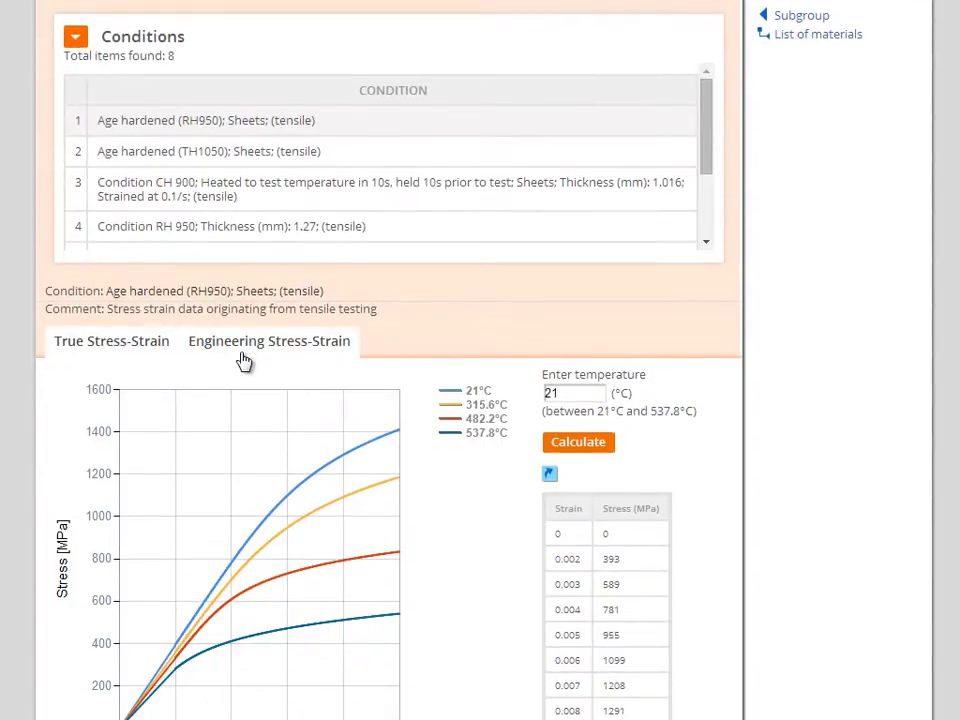
pyautogui.click(120, 352)
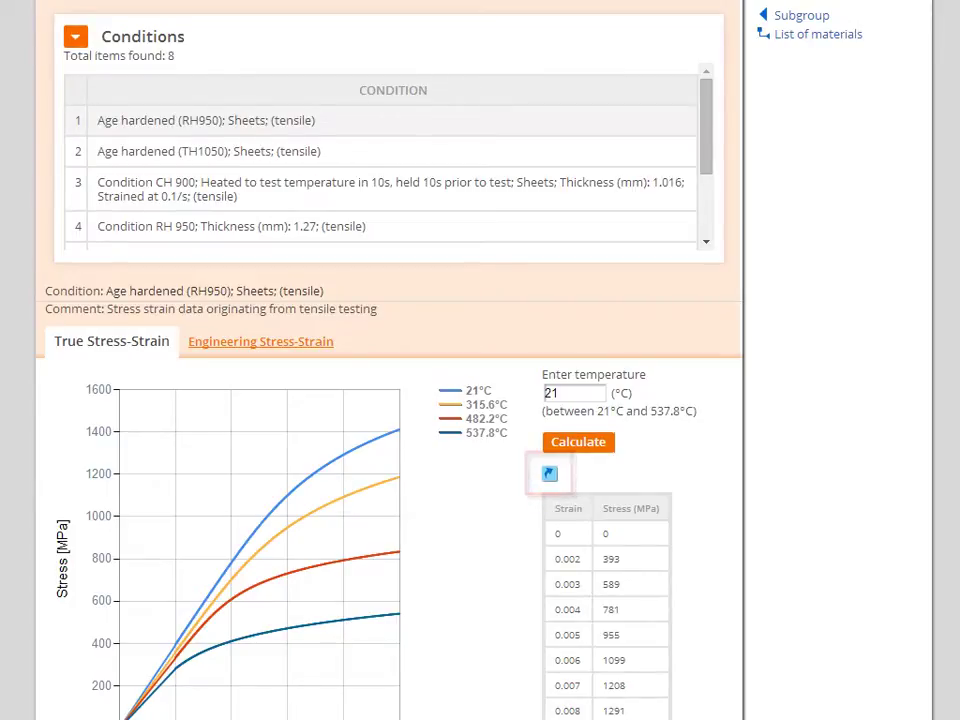
pyautogui.scroll(5, 480, 360)
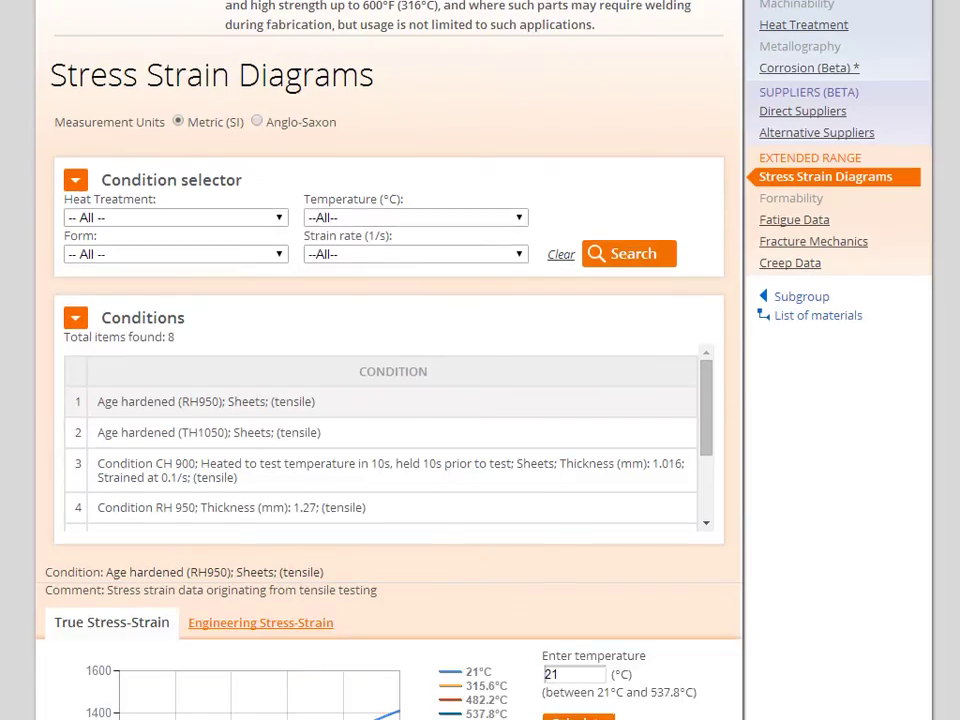
pyautogui.click(113, 222)
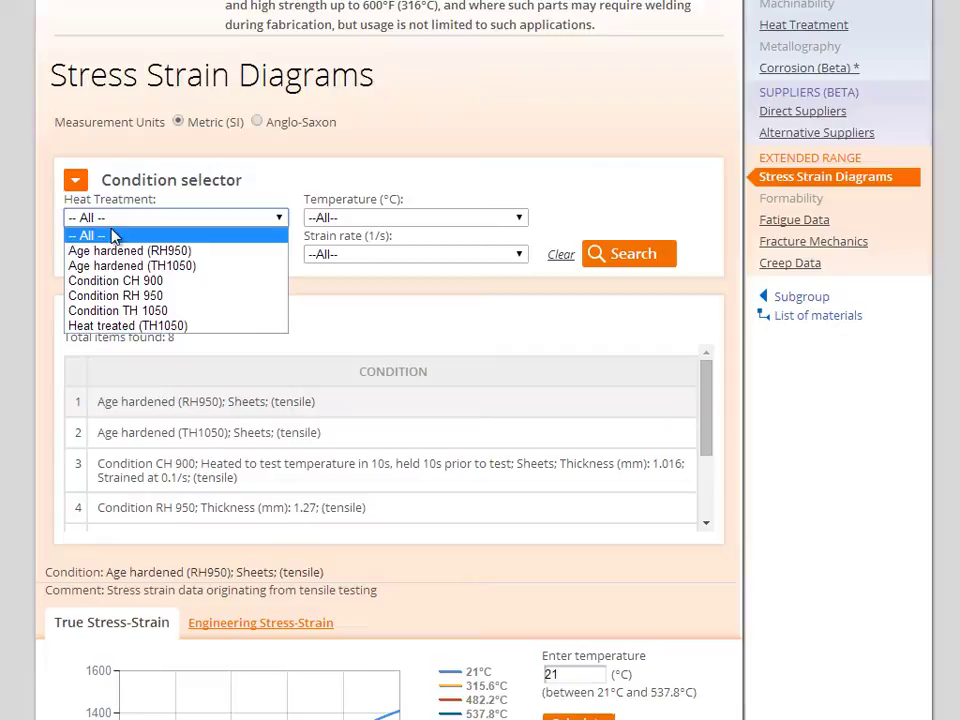
pyautogui.click(113, 228)
pyautogui.click(356, 262)
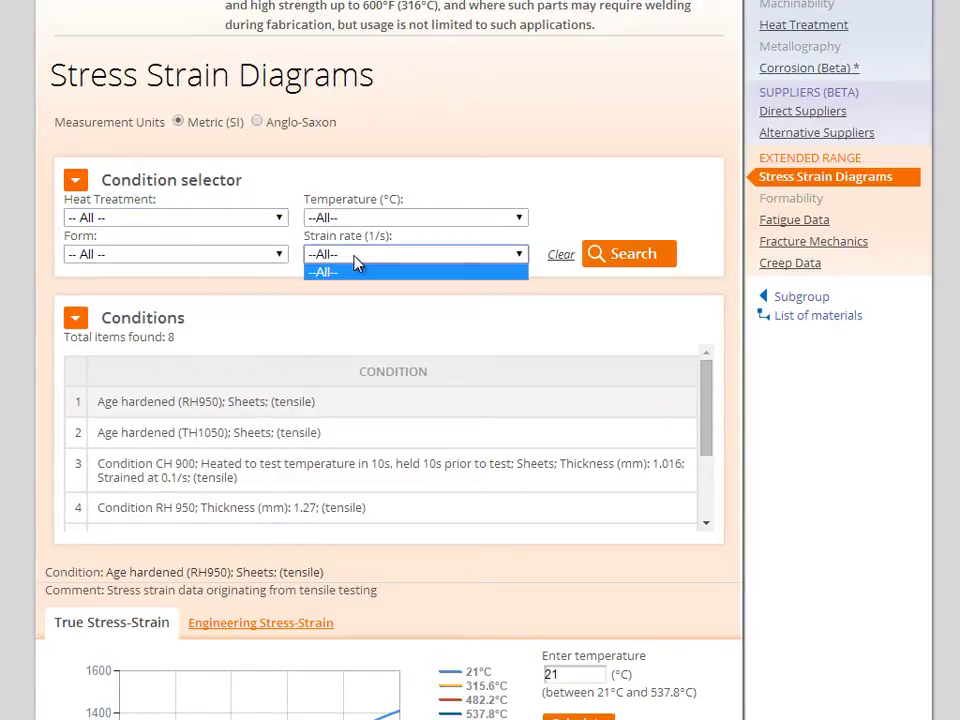
pyautogui.click(355, 255)
pyautogui.click(349, 222)
pyautogui.click(349, 223)
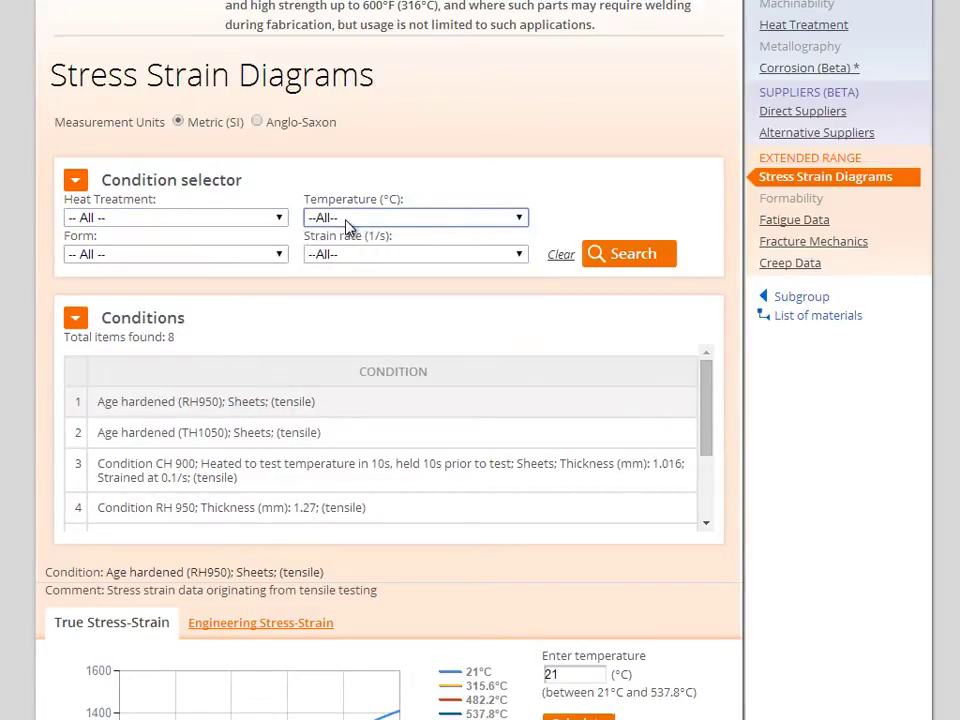
pyautogui.click(262, 256)
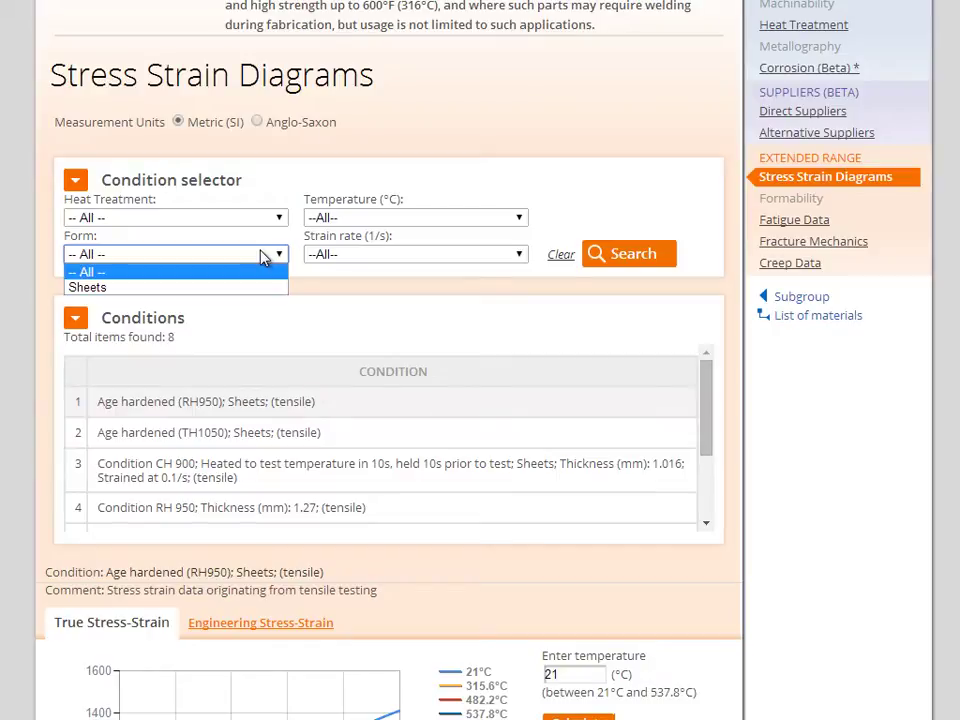
pyautogui.click(261, 271)
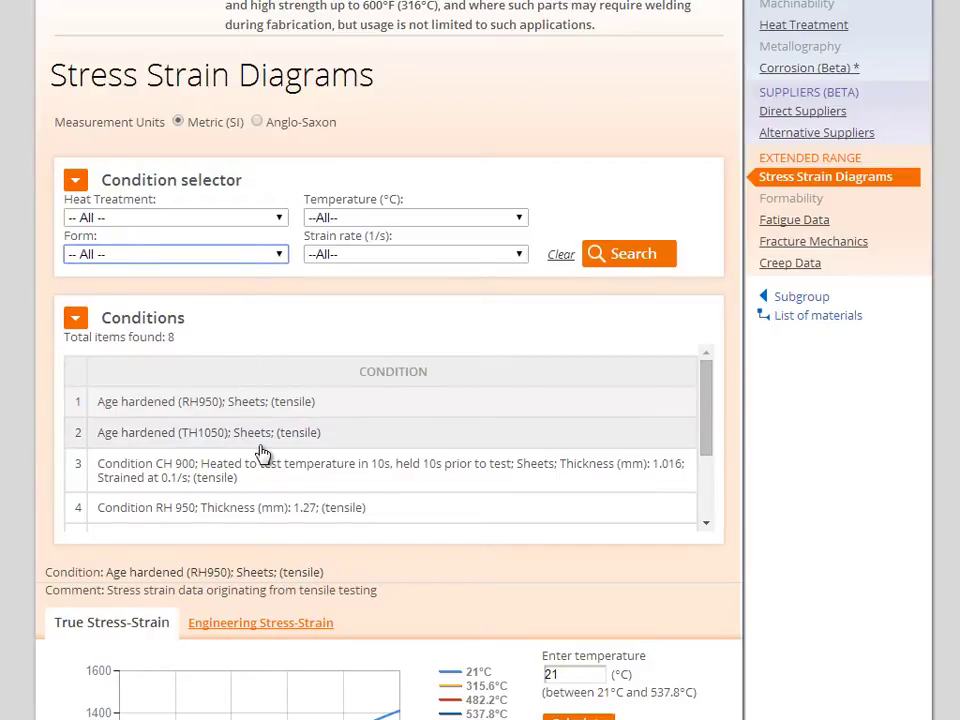
pyautogui.scroll(-3, 262, 455)
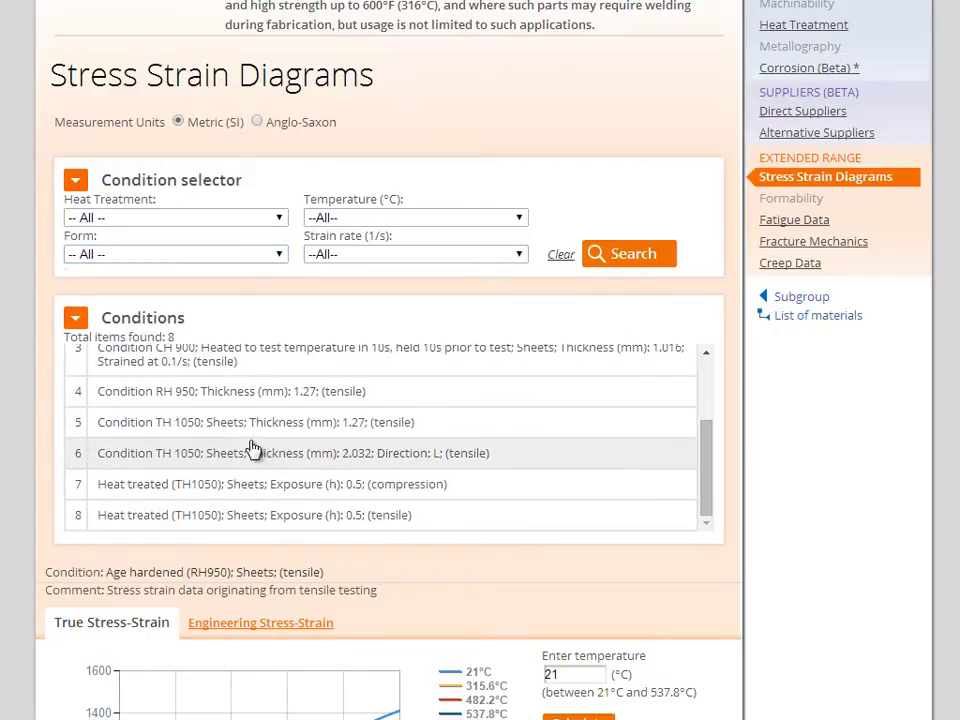
pyautogui.click(253, 450)
pyautogui.scroll(5, 240, 445)
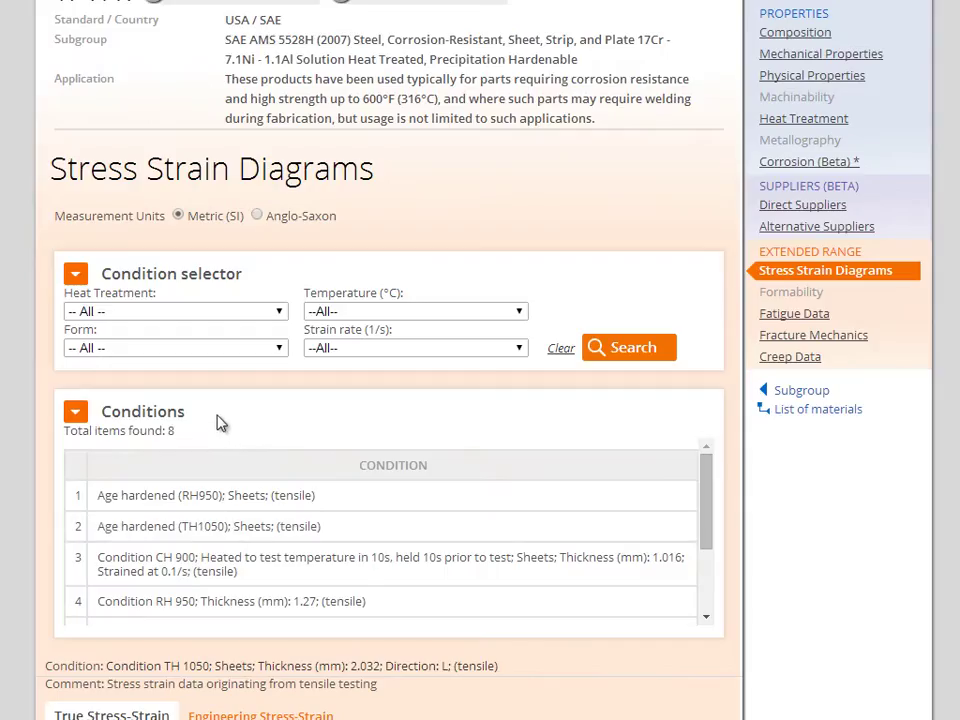
pyautogui.click(180, 498)
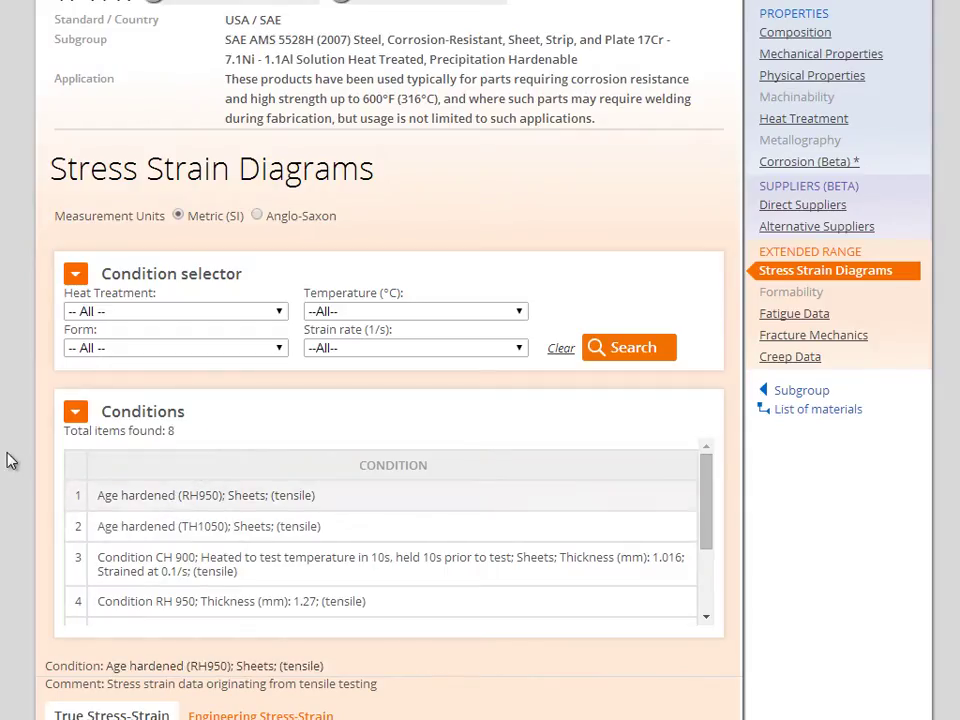
# Replace the 21 °C temperature with 150 and calculate the interpolated RH950 curve.
pyautogui.scroll(-5, 7, 460)
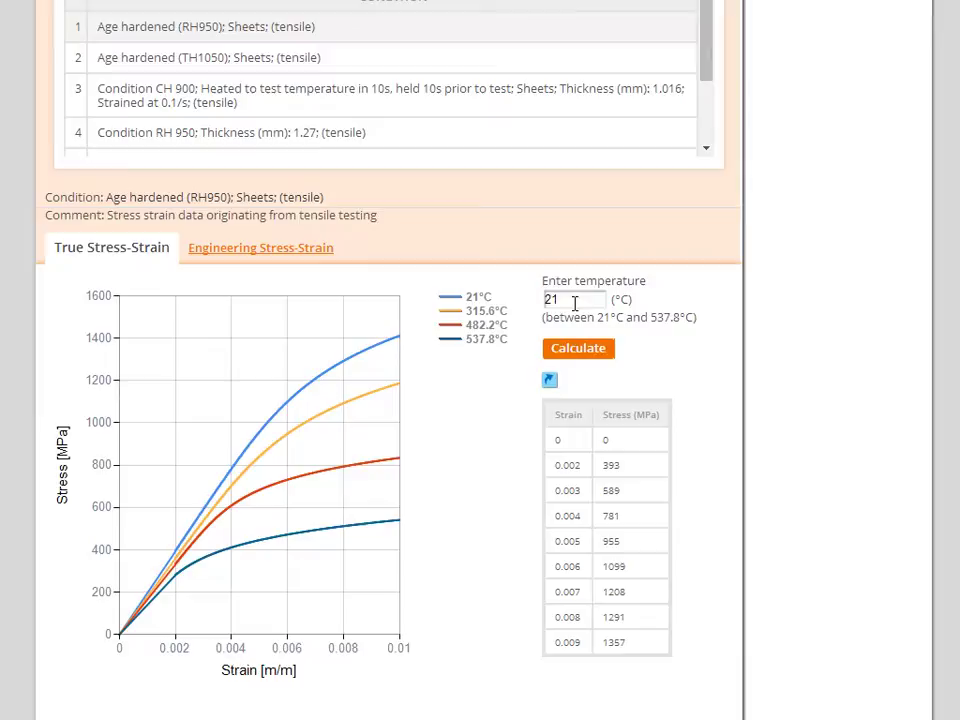
pyautogui.moveTo(575, 303); pyautogui.dragTo(516, 300)
pyautogui.write('150')
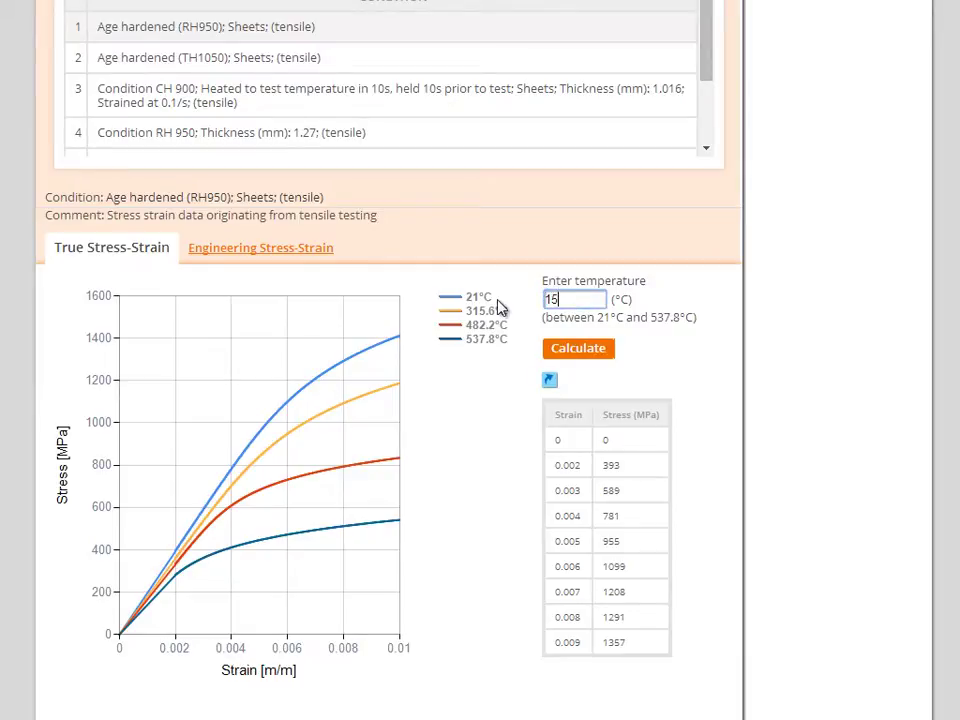
pyautogui.click(570, 350)
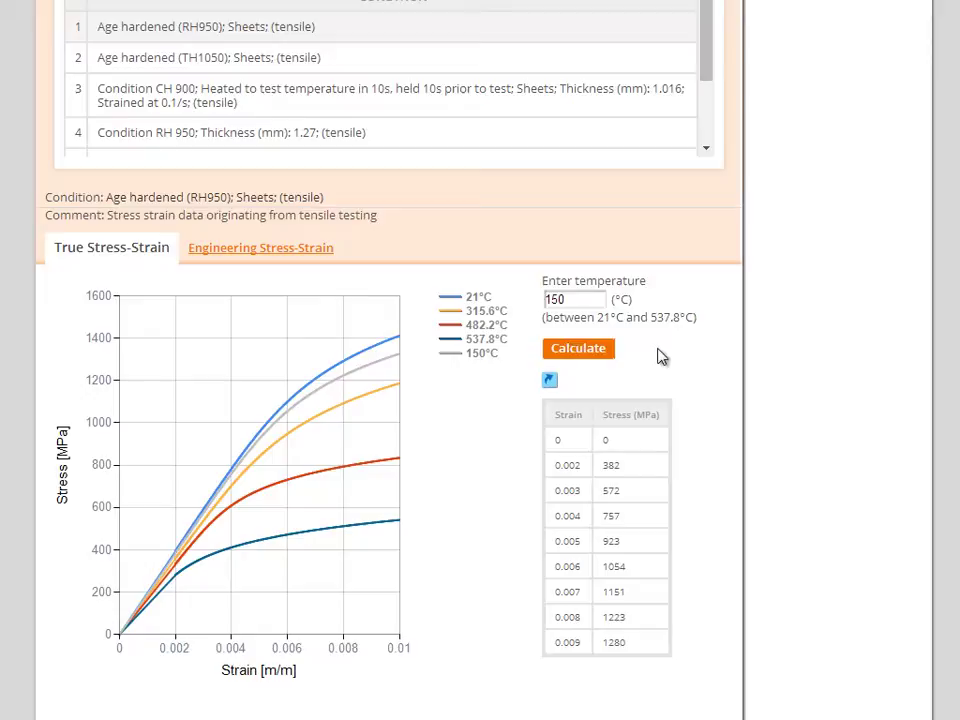
# Review the page down to the references, then go to the Extended Range stress-strain search.
pyautogui.scroll(-3, 663, 357)
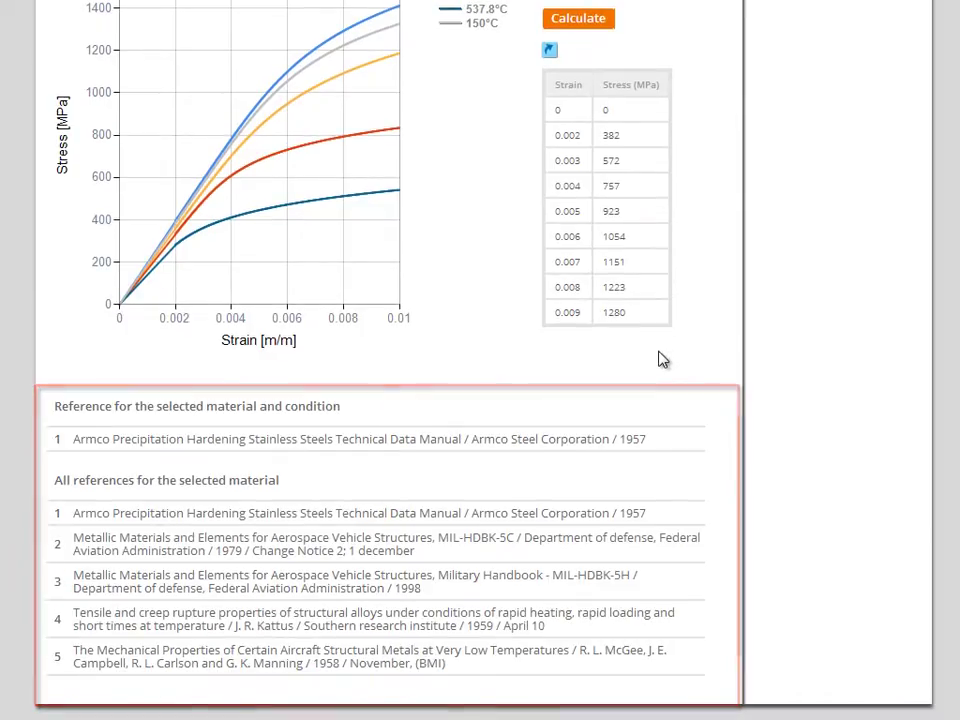
pyautogui.scroll(10, 663, 357)
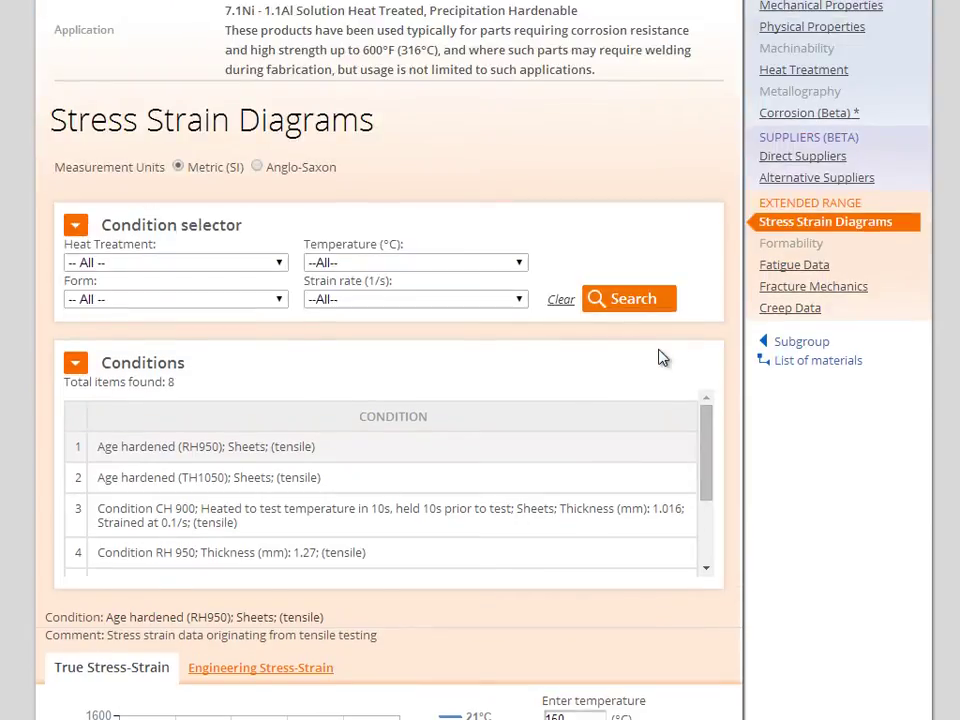
pyautogui.scroll(1, 663, 357)
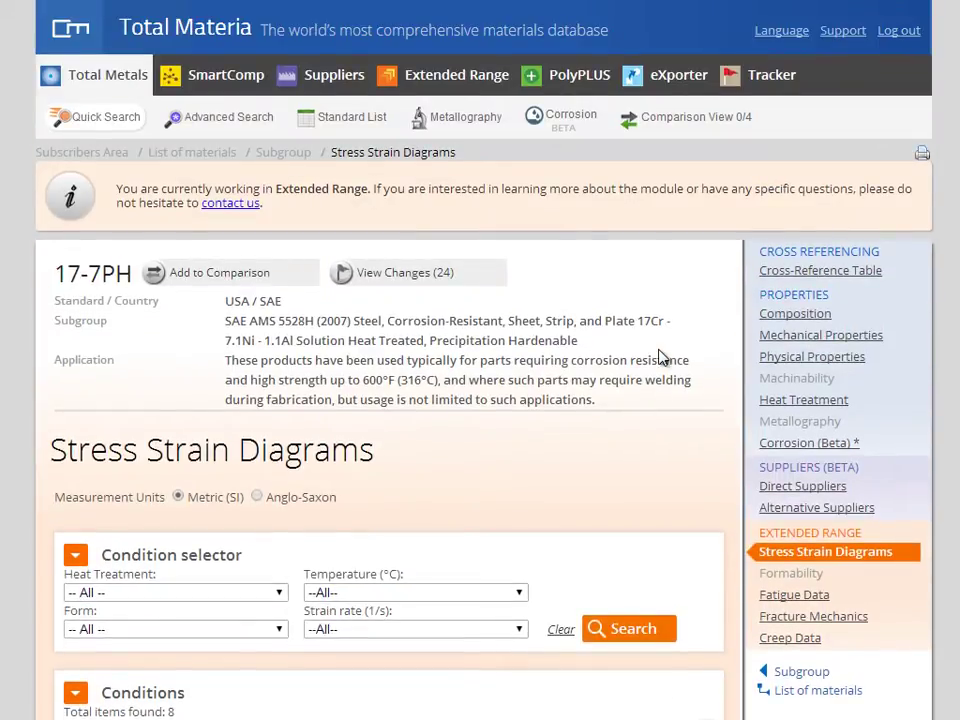
pyautogui.click(410, 76)
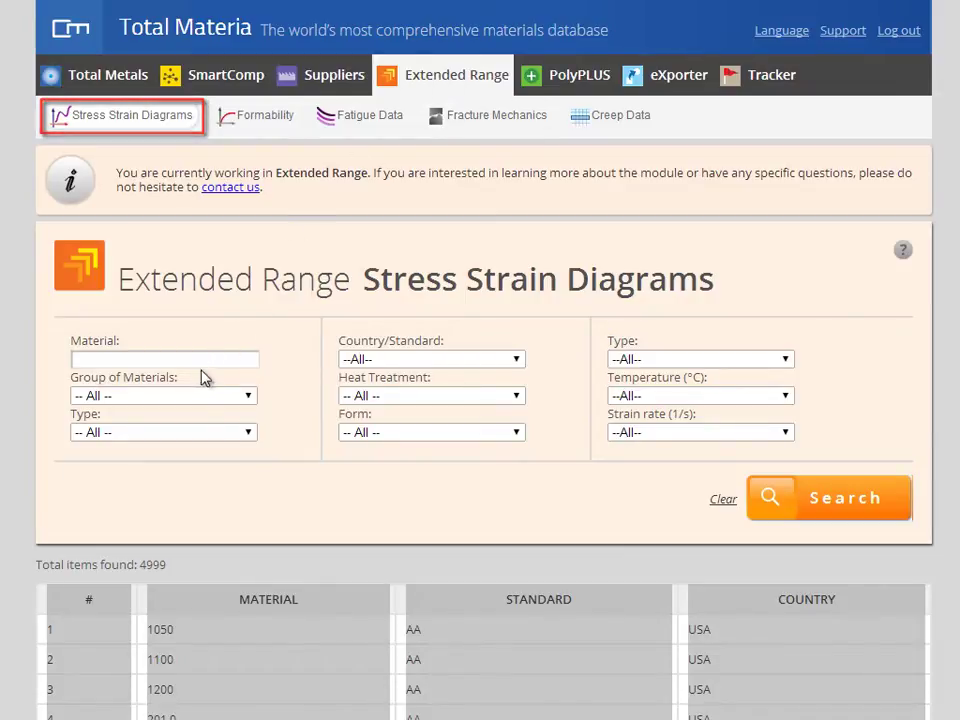
# Filter the search to FERROUS ALLOYS with strain rate 10 - 100, giving 1093 materials.
pyautogui.click(195, 400)
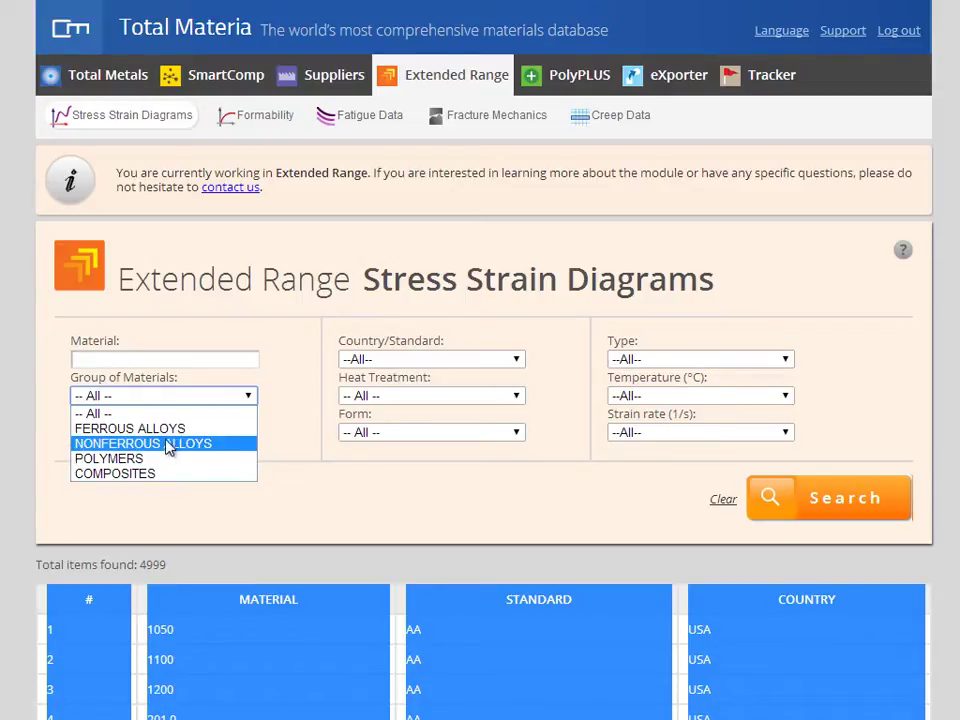
pyautogui.click(167, 430)
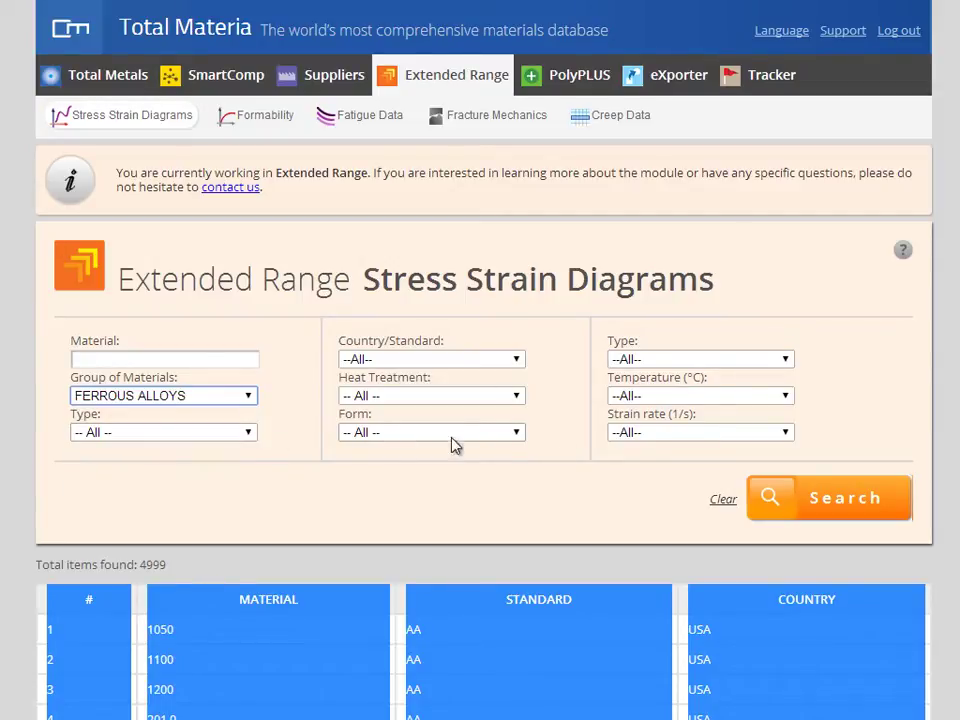
pyautogui.click(668, 434)
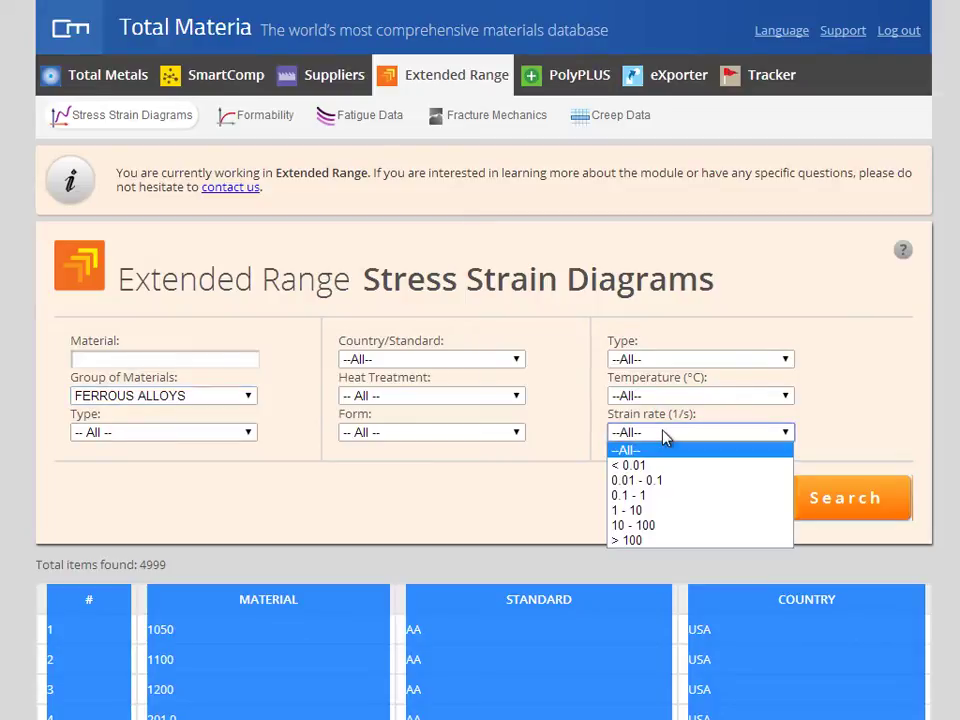
pyautogui.click(621, 526)
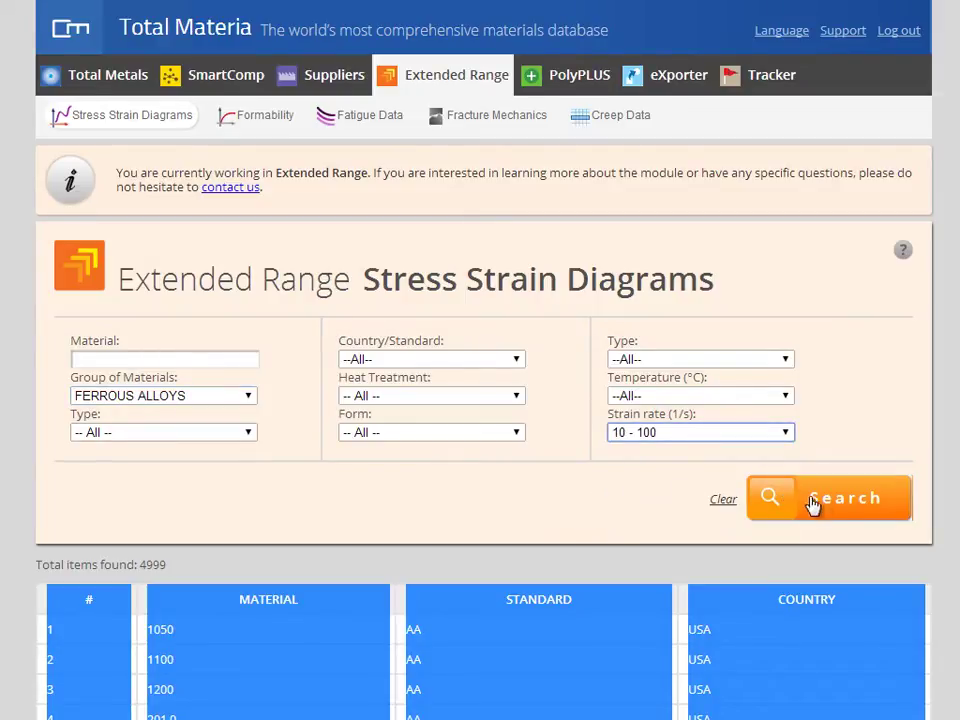
pyautogui.click(852, 508)
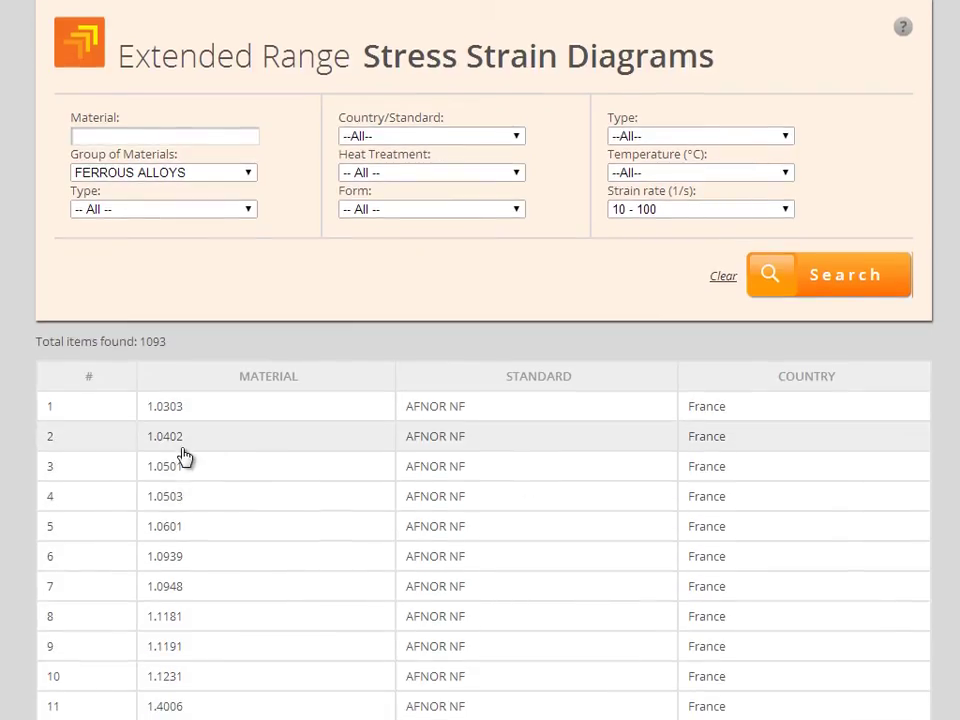
# Open result 1.0402 (C 22) and review its compression curves and data table.
pyautogui.click(178, 452)
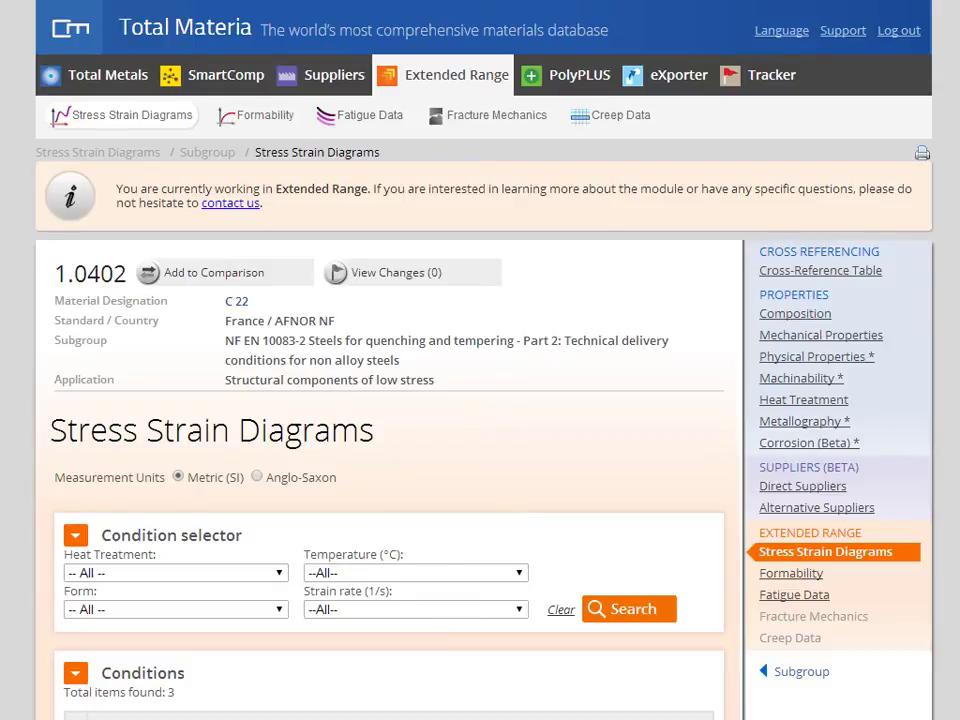
pyautogui.scroll(-4, 480, 360)
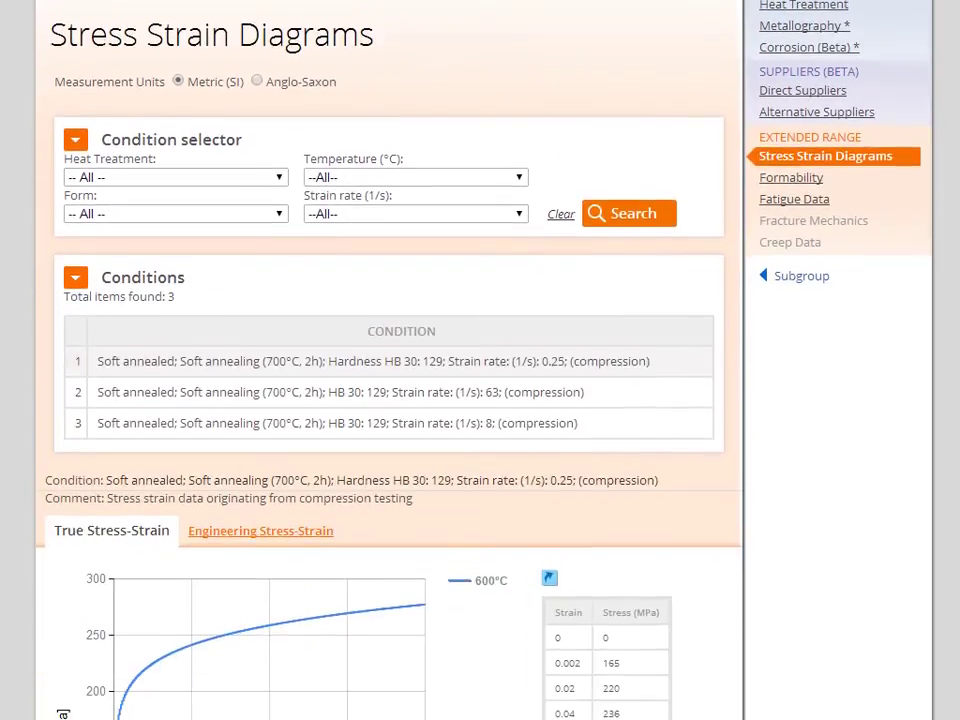
pyautogui.scroll(-3, 958, 622)
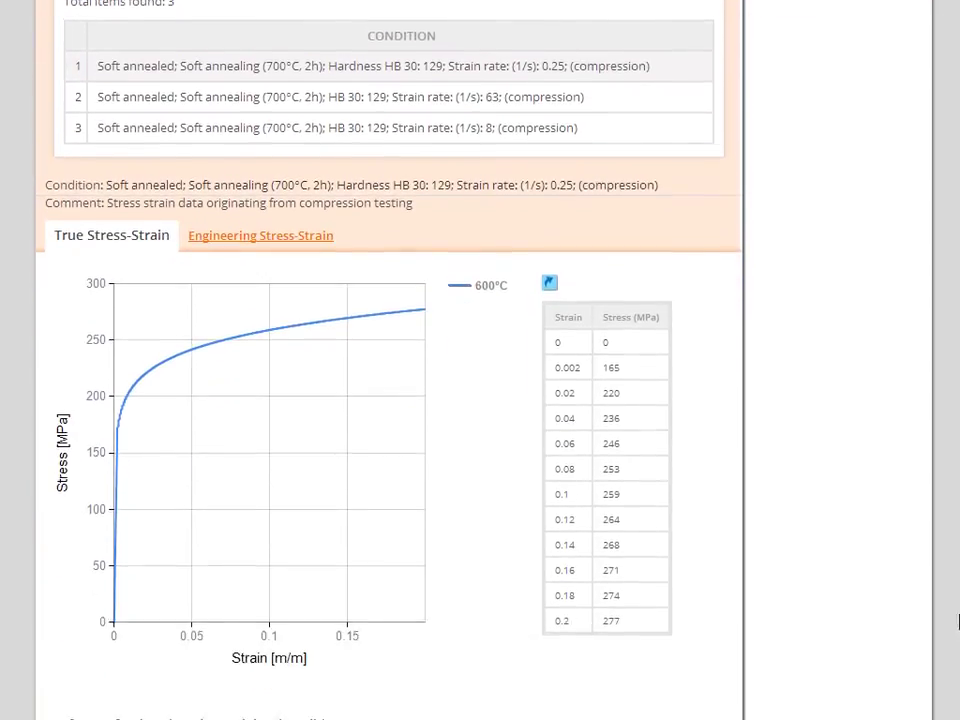
pyautogui.scroll(-1, 953, 630)
pyautogui.scroll(4, 953, 578)
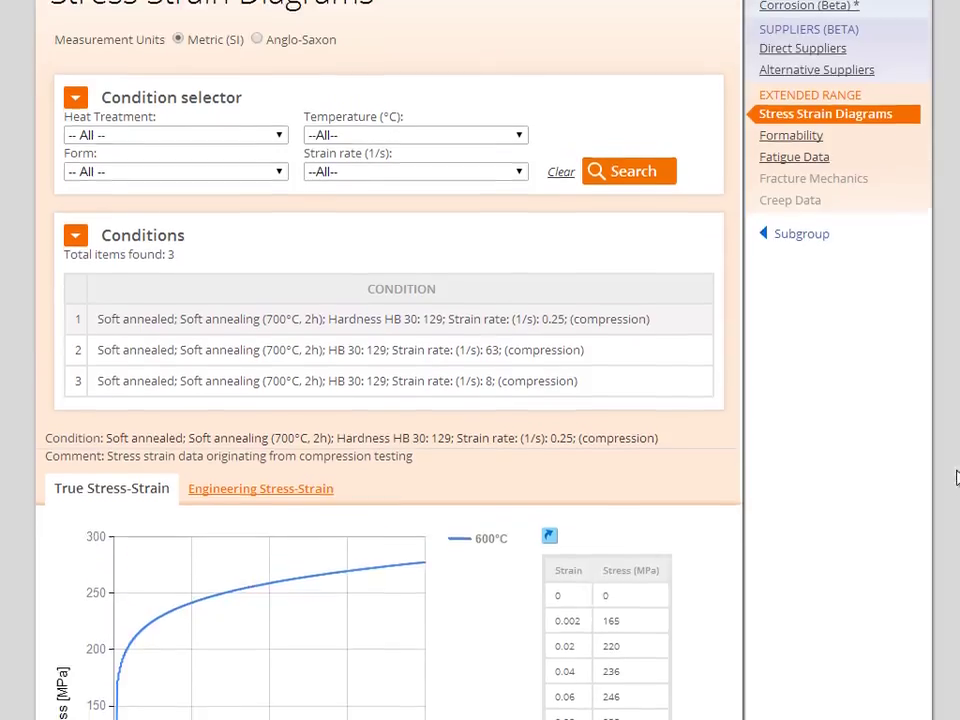
pyautogui.scroll(2, 956, 478)
pyautogui.scroll(3, 957, 393)
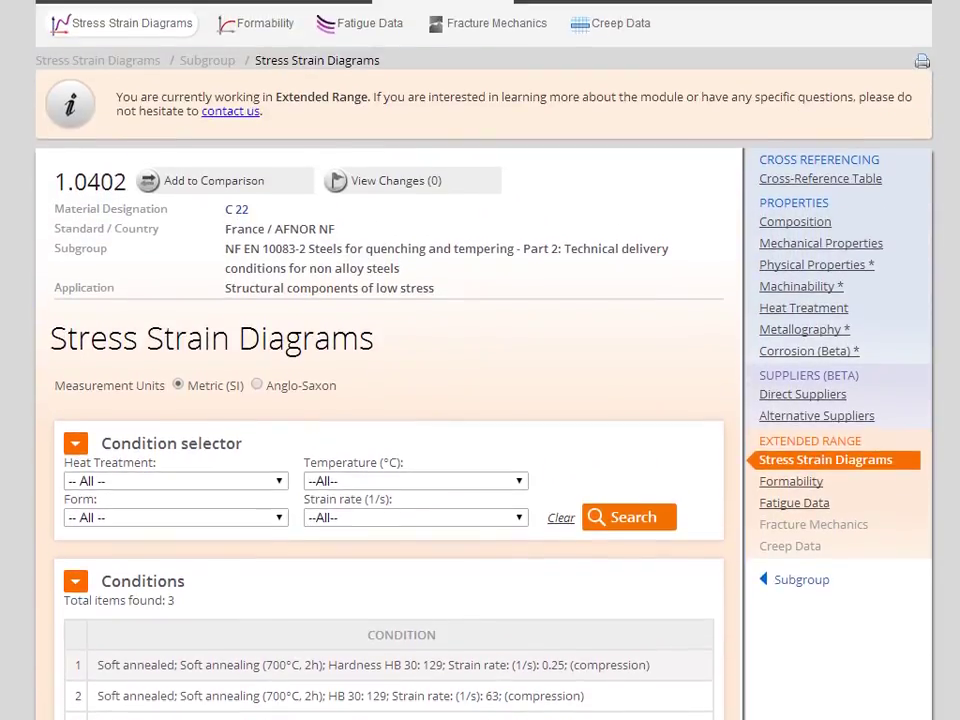